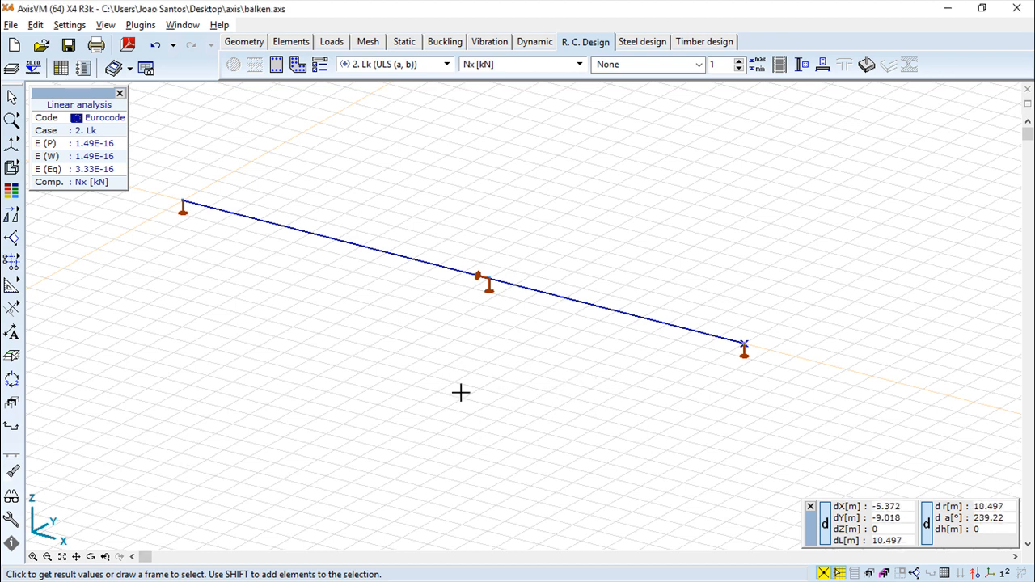
Start the beam reinforcement design for the whole two-span beam.
drag(439, 383, 499, 397)
middle_drag(519, 396, 571, 433)
scroll(571, 428, up, 1)
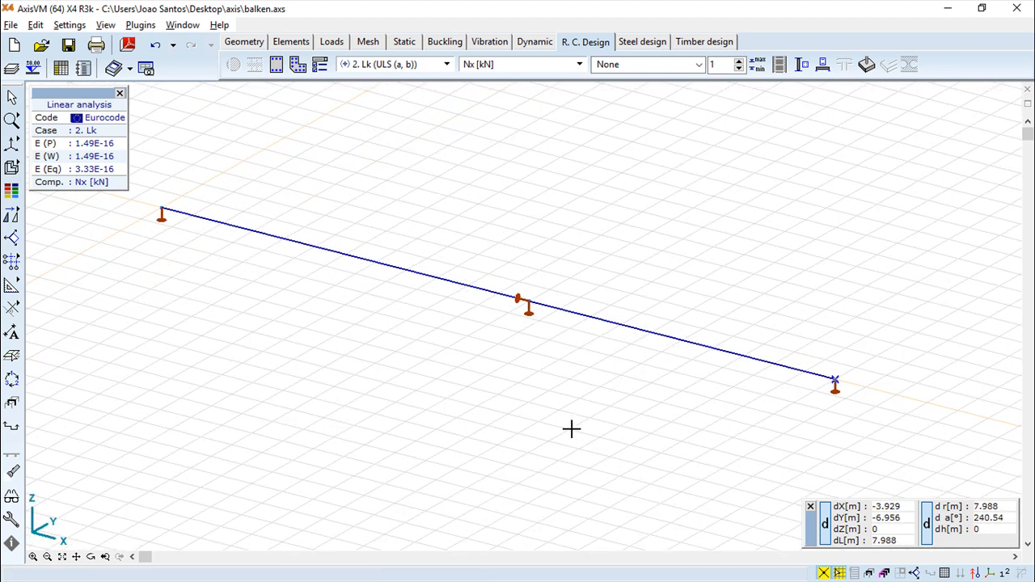
scroll(572, 429, down, 1)
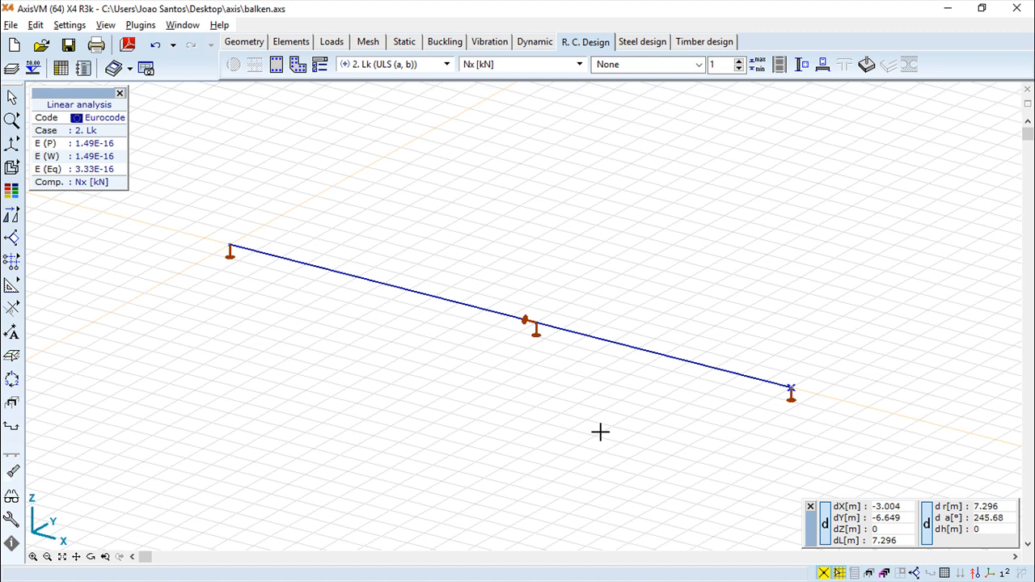
click(823, 70)
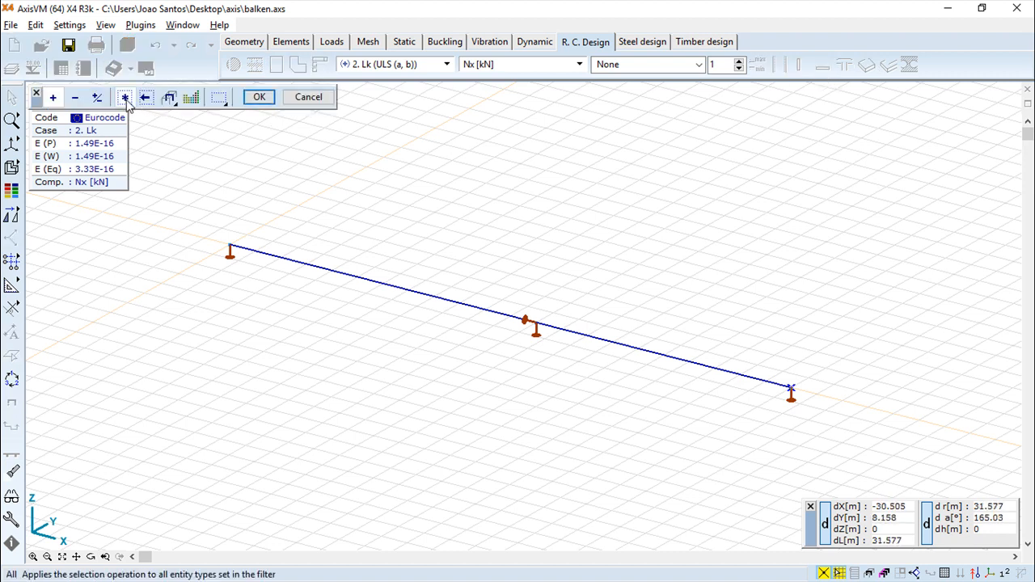
click(635, 348)
click(259, 97)
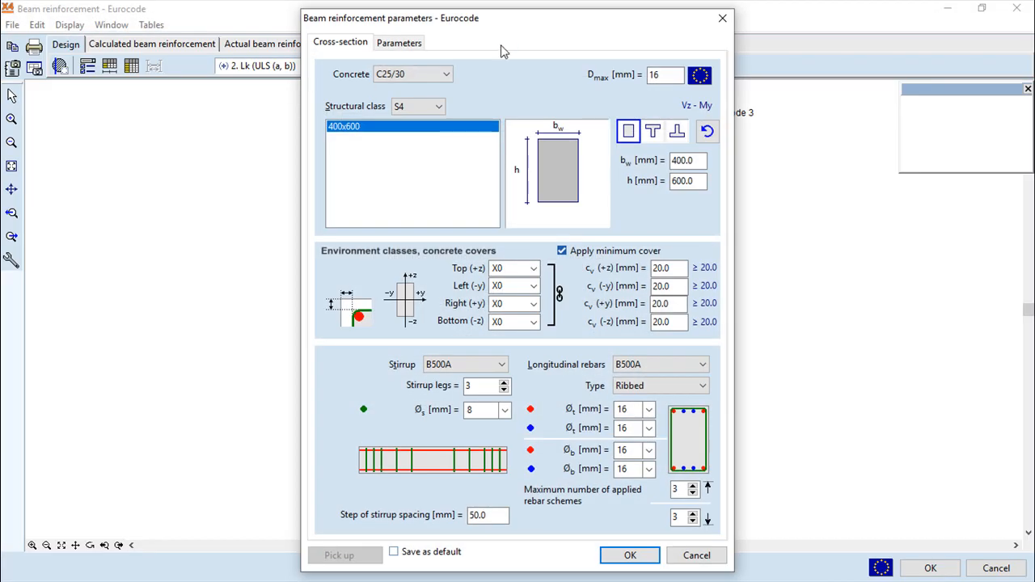
drag(557, 25, 502, 25)
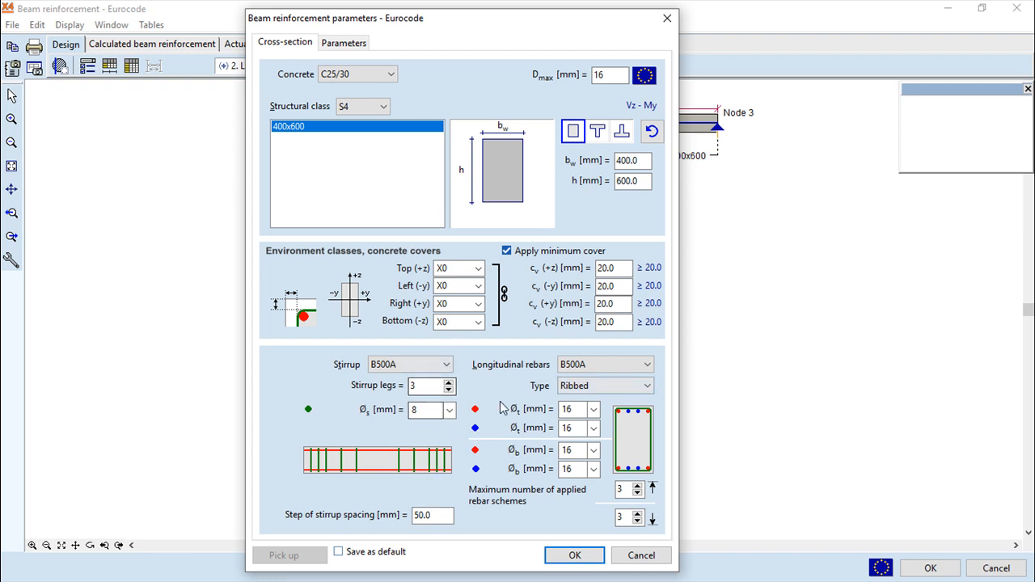
Choose the T-shaped cross-section and set all top and bottom longitudinal rebar diameters to 20 mm.
click(600, 134)
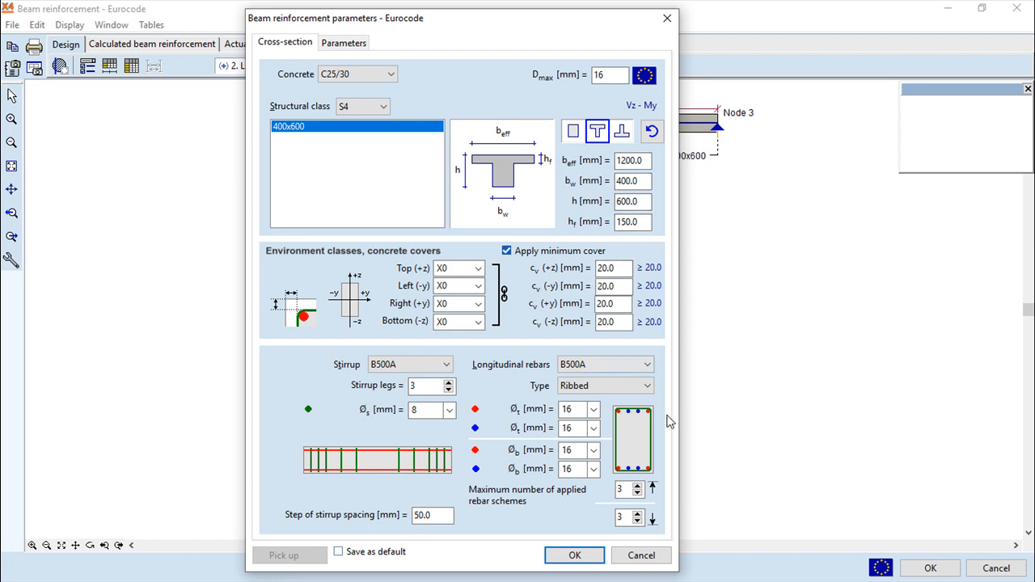
click(592, 409)
click(579, 451)
click(593, 428)
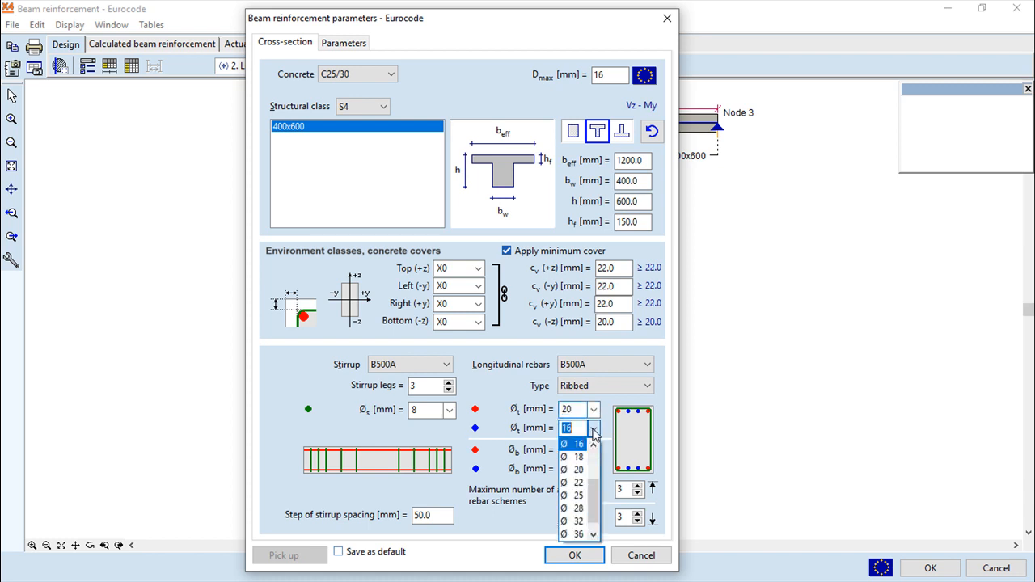
click(579, 469)
click(593, 449)
click(589, 488)
click(593, 469)
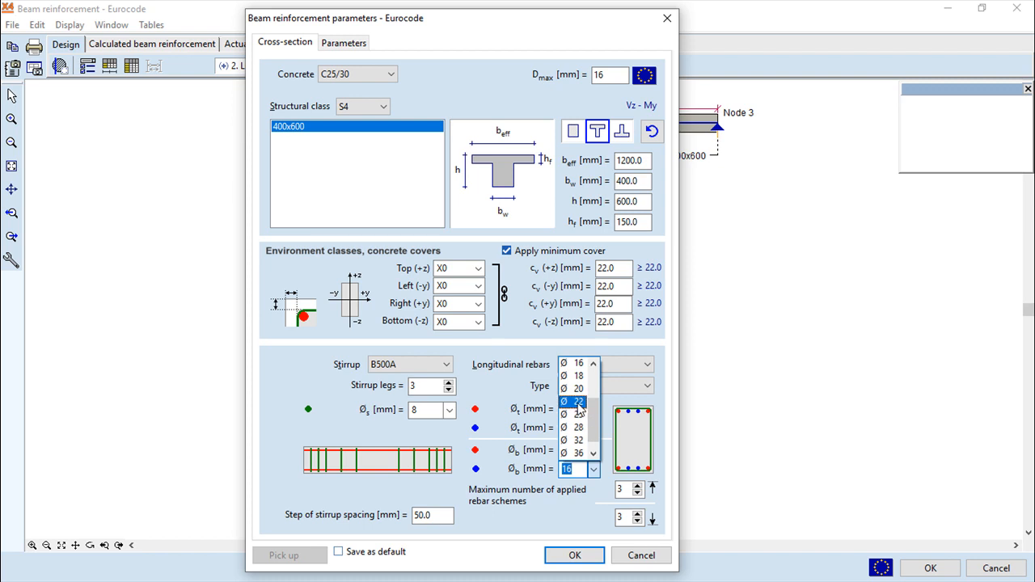
click(577, 396)
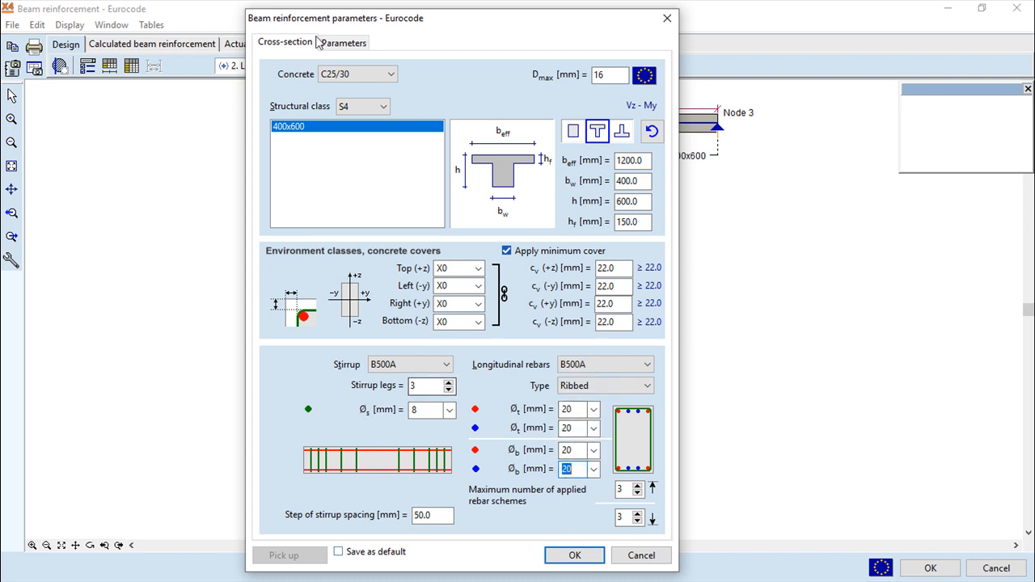
Accept the reinforcement parameters with the differing tensile strength settings and revert to the actual cross-section dimensions.
click(341, 46)
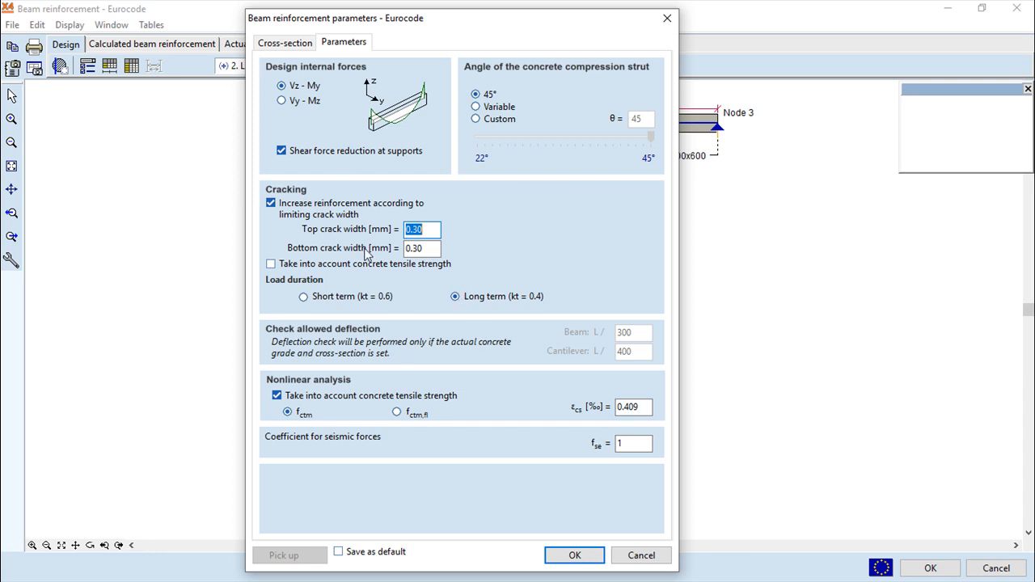
click(574, 554)
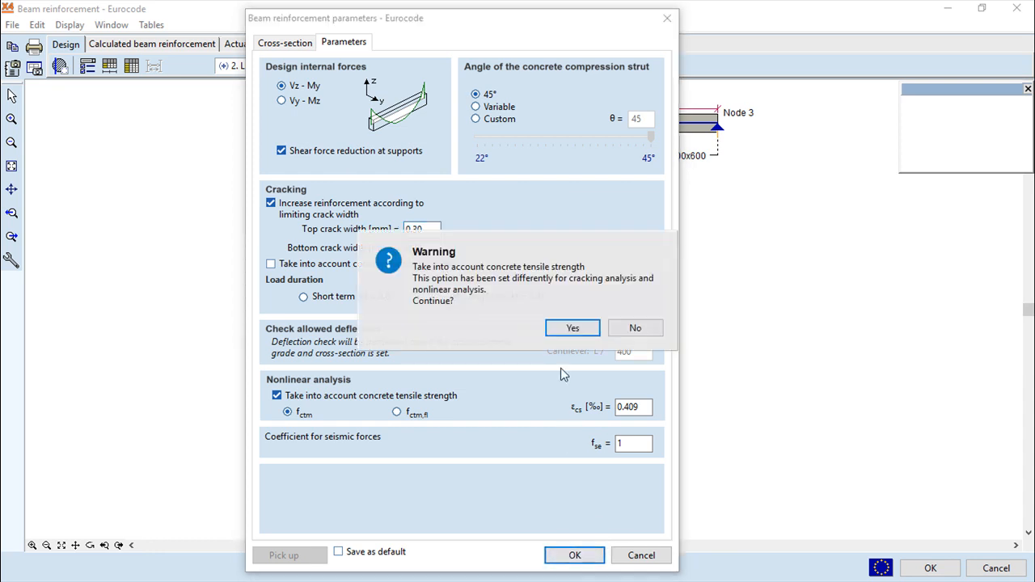
click(571, 327)
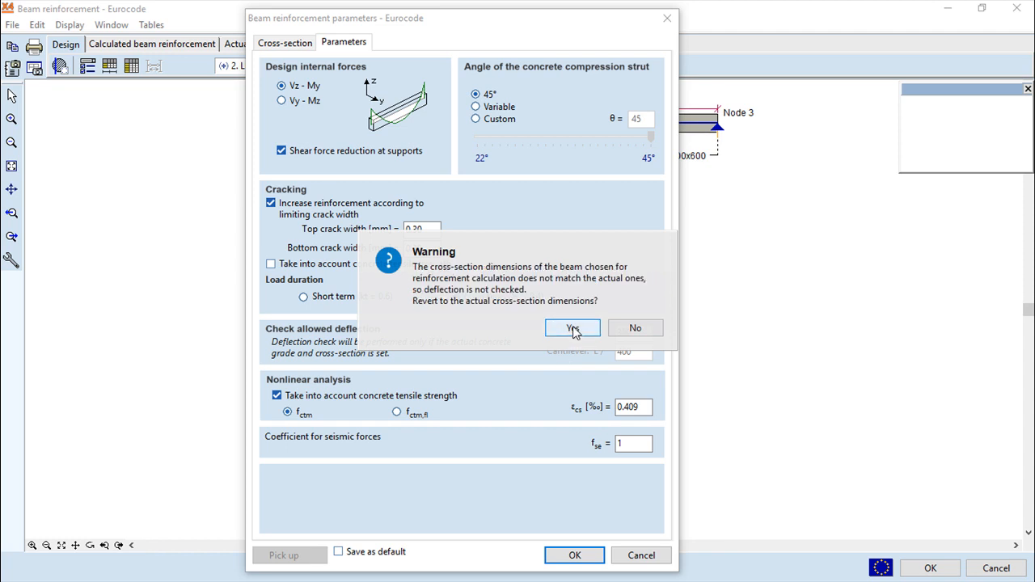
click(573, 329)
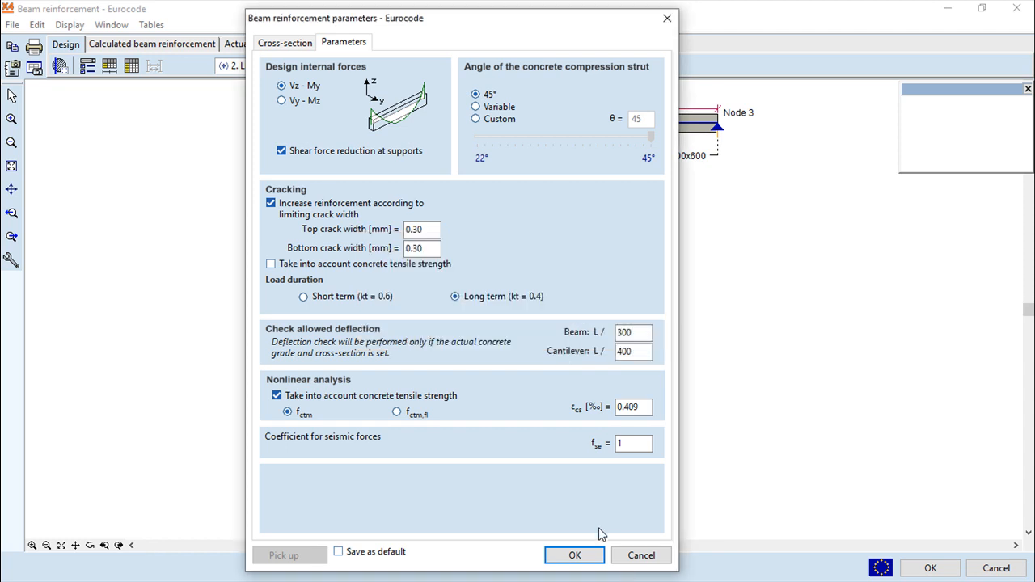
click(574, 555)
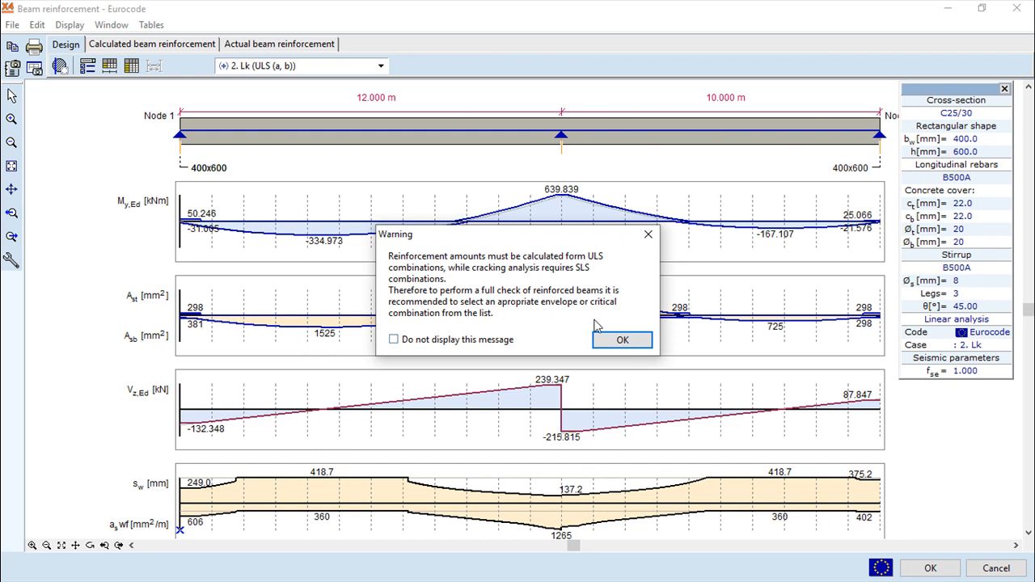
click(621, 341)
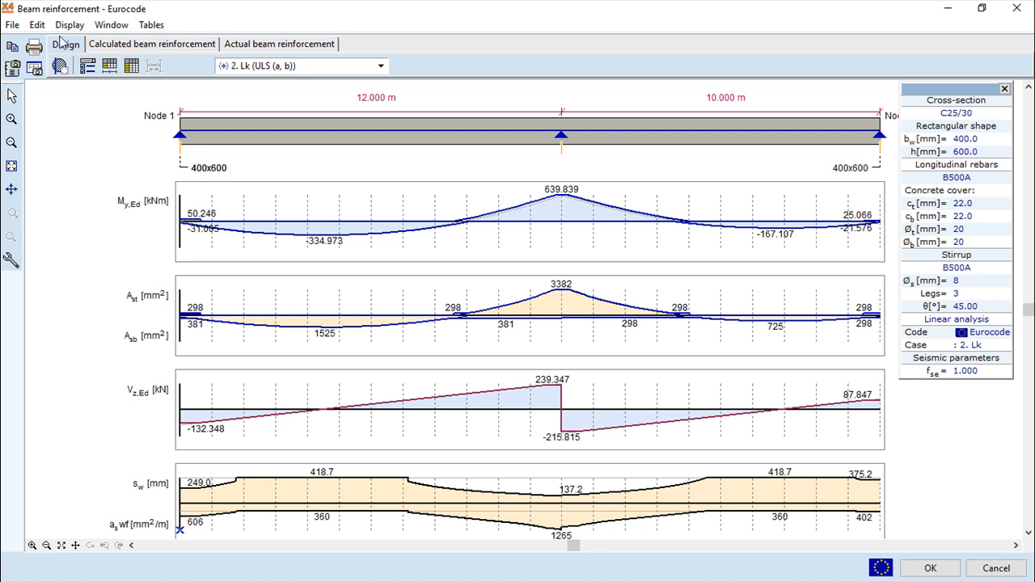
Review the calculated beam reinforcement, then fit the actual longitudinal reinforcement to the calculated amounts.
click(163, 46)
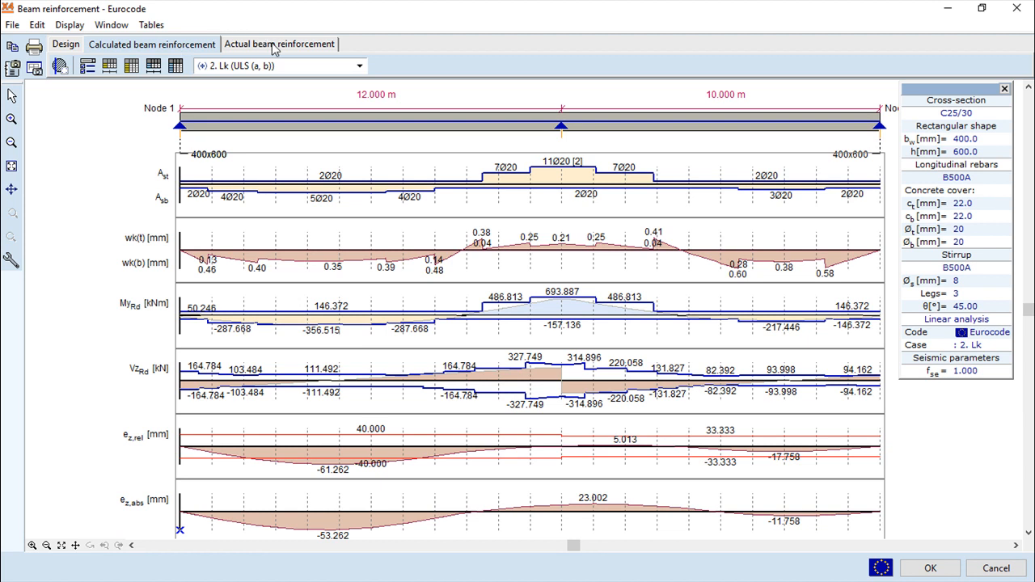
click(275, 44)
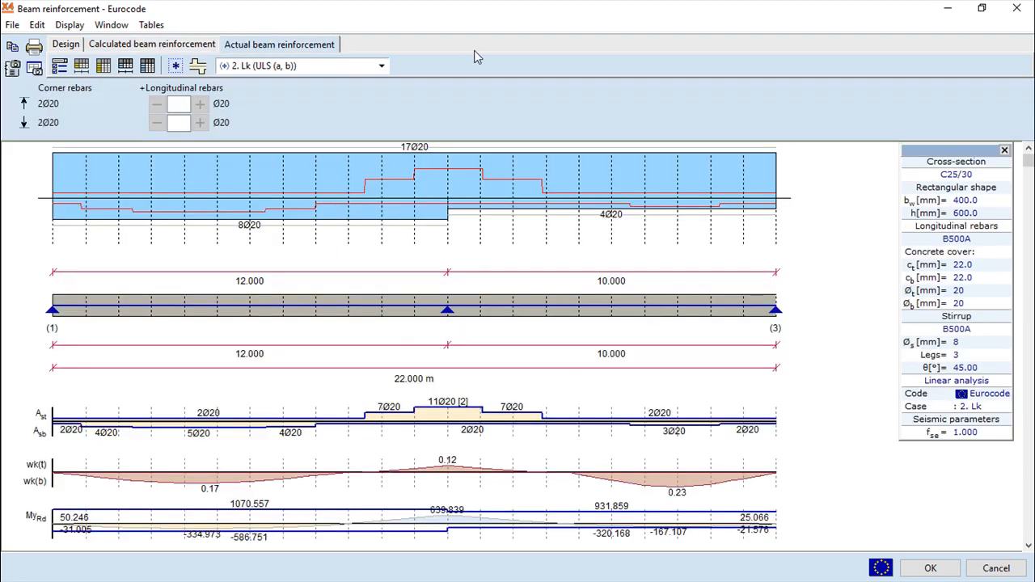
click(197, 66)
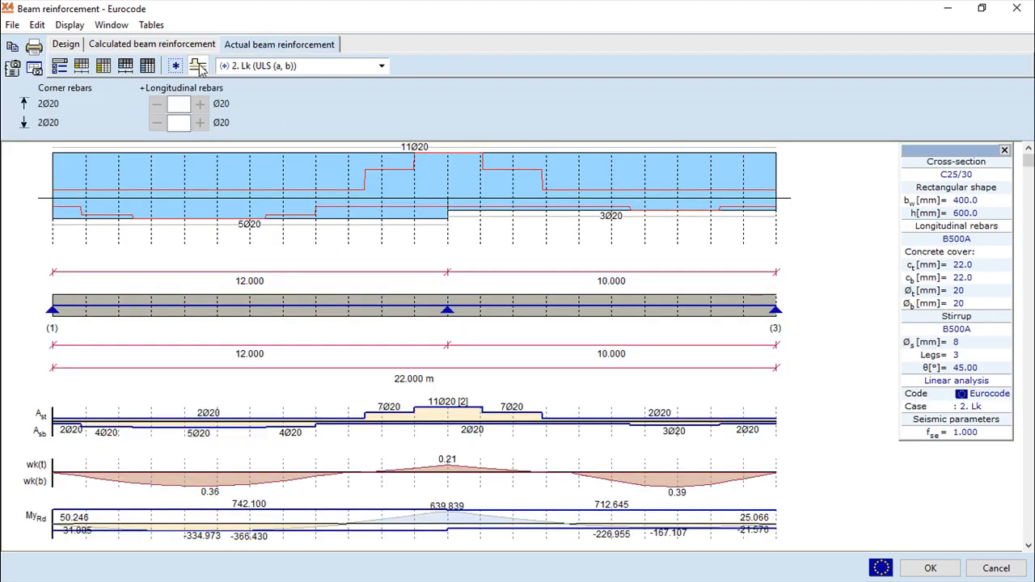
Select the whole beam and increase its additional top longitudinal rebars to 12.
click(178, 66)
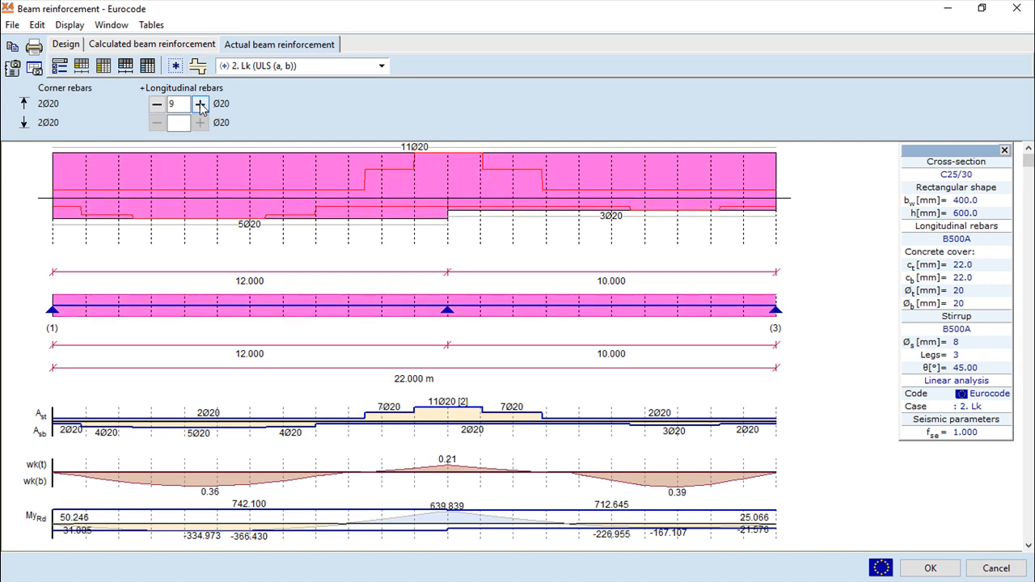
click(200, 104)
click(200, 105)
click(199, 104)
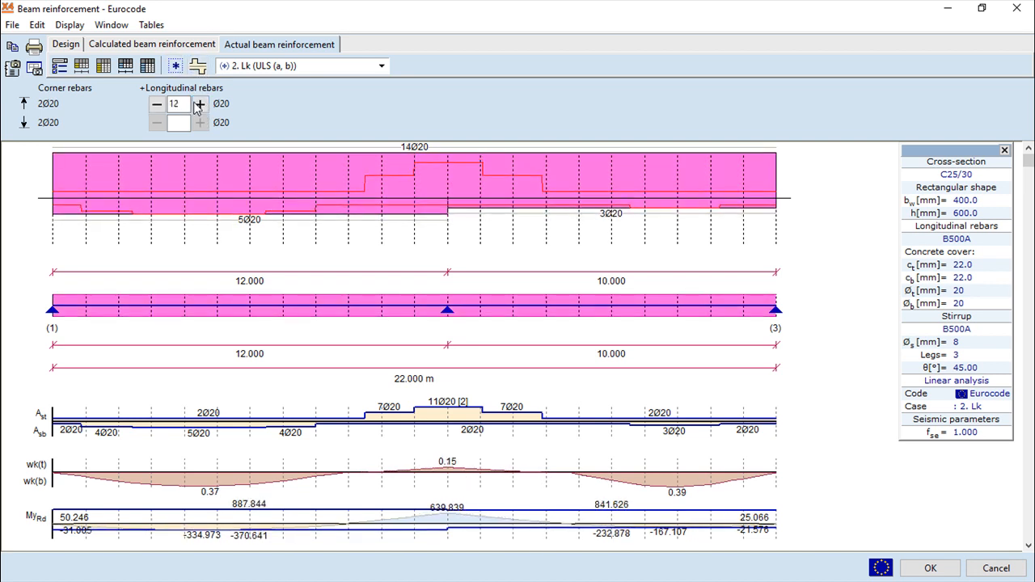
Check the diagram display settings and accept the beam reinforcement design.
click(59, 71)
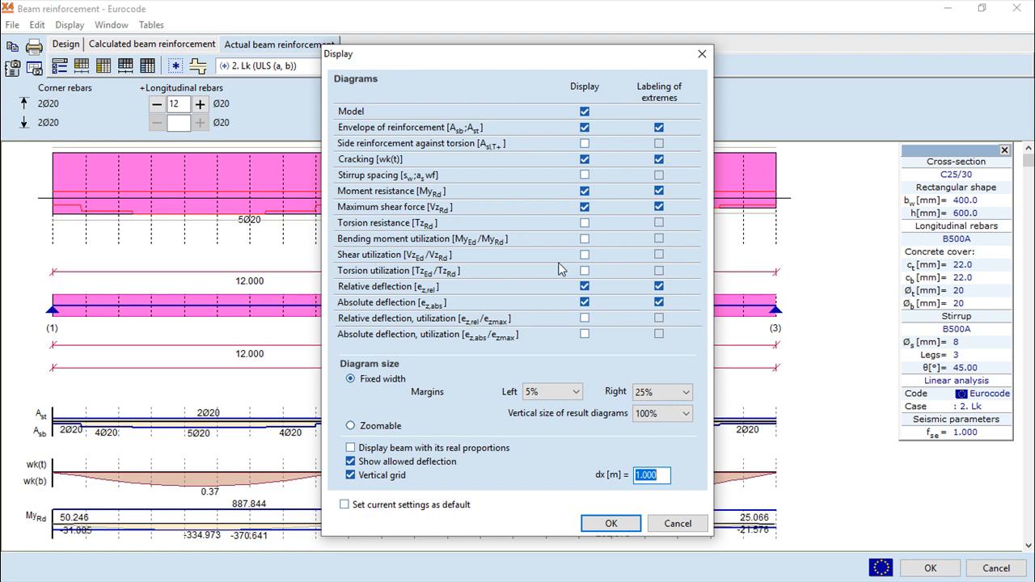
click(611, 524)
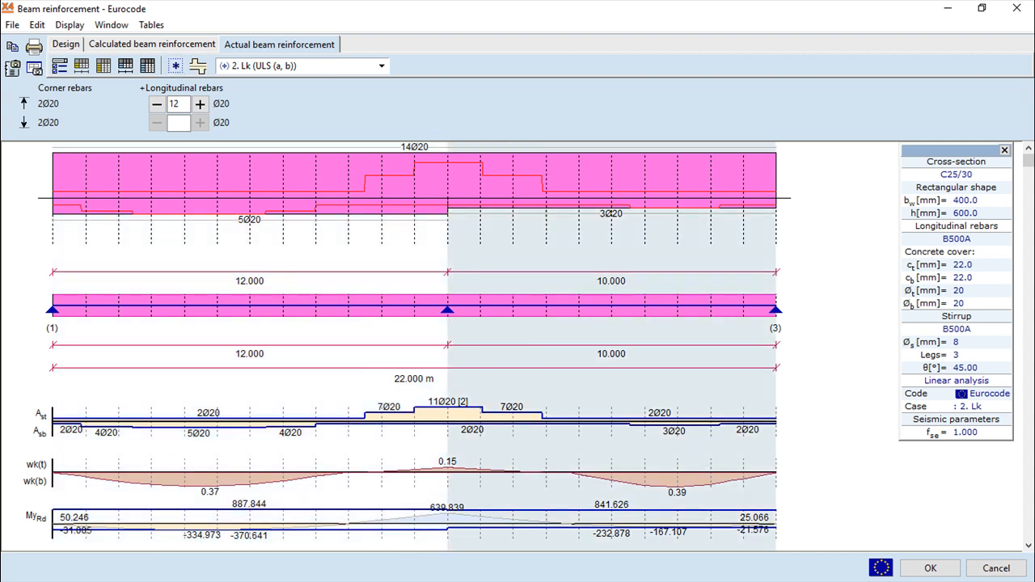
click(930, 568)
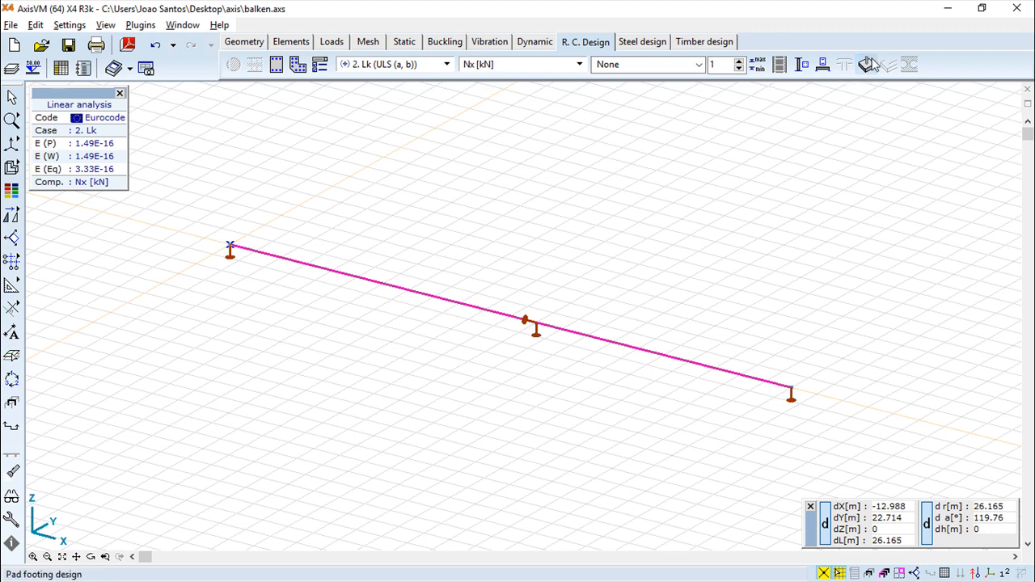
Start the pad footing design for the end support of the 10 m span.
click(866, 66)
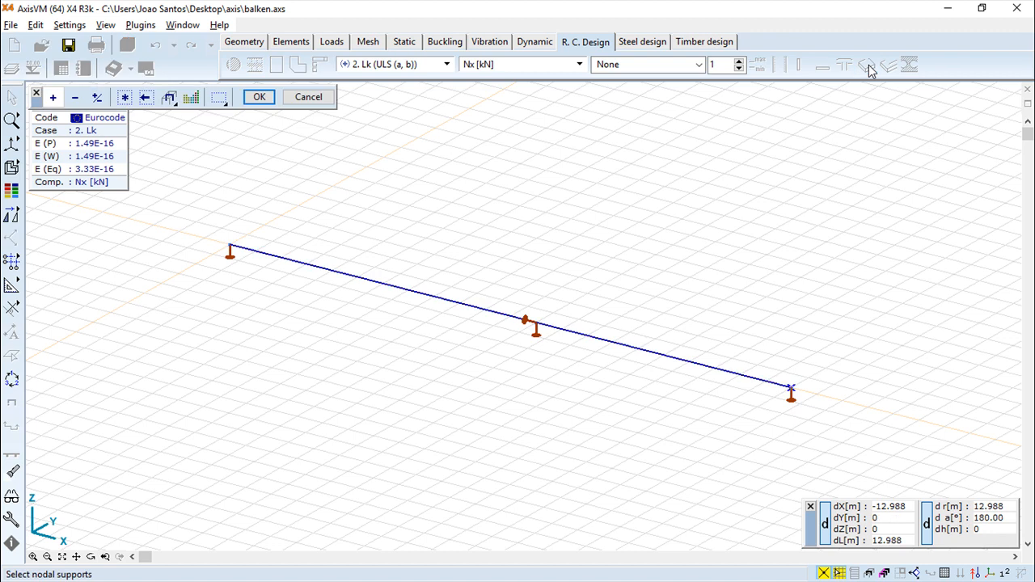
click(792, 391)
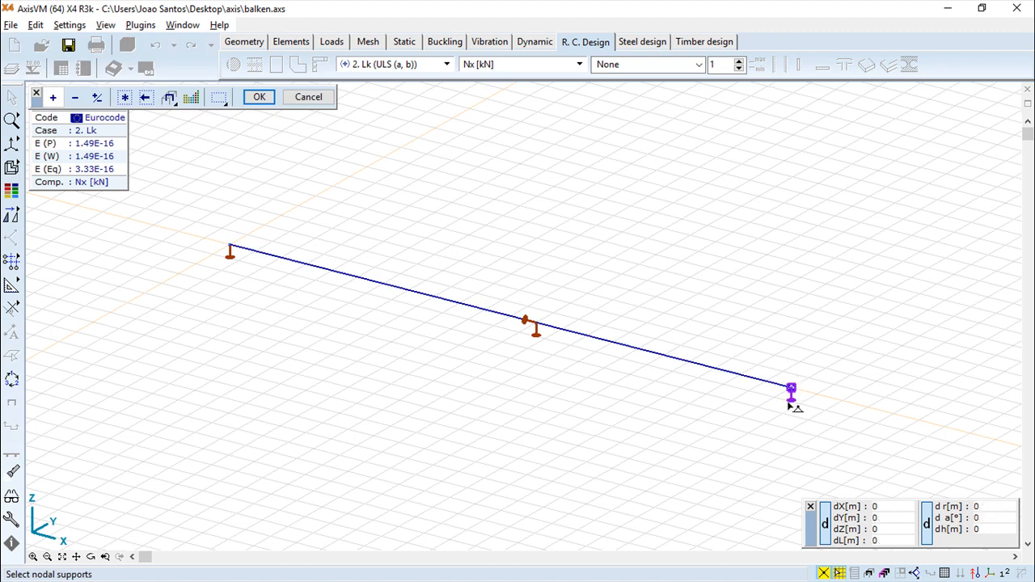
click(256, 98)
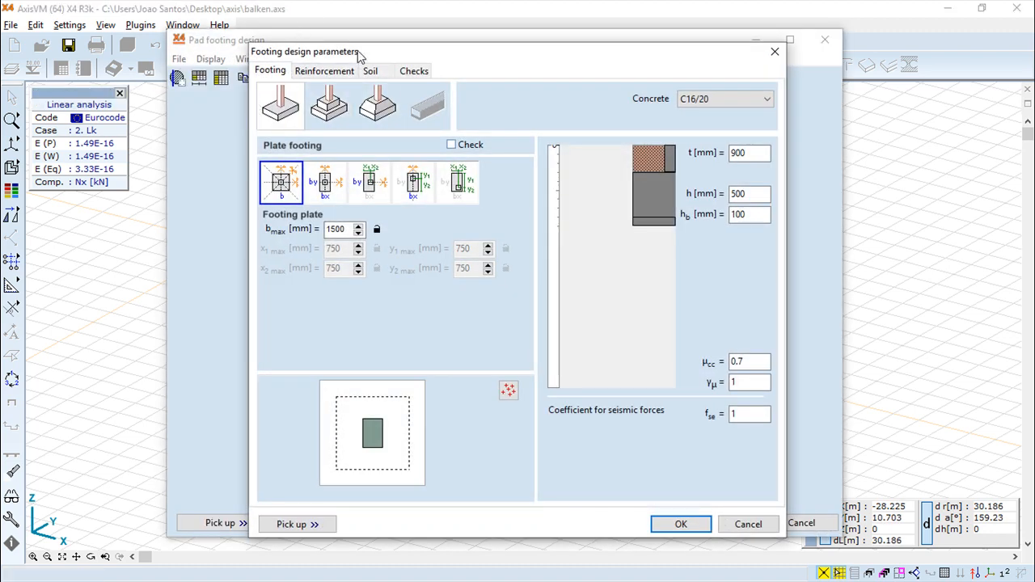
Choose a sloped plate footing with independent x1, x2, y1 and y2 dimensions and enable its check.
click(330, 106)
click(383, 105)
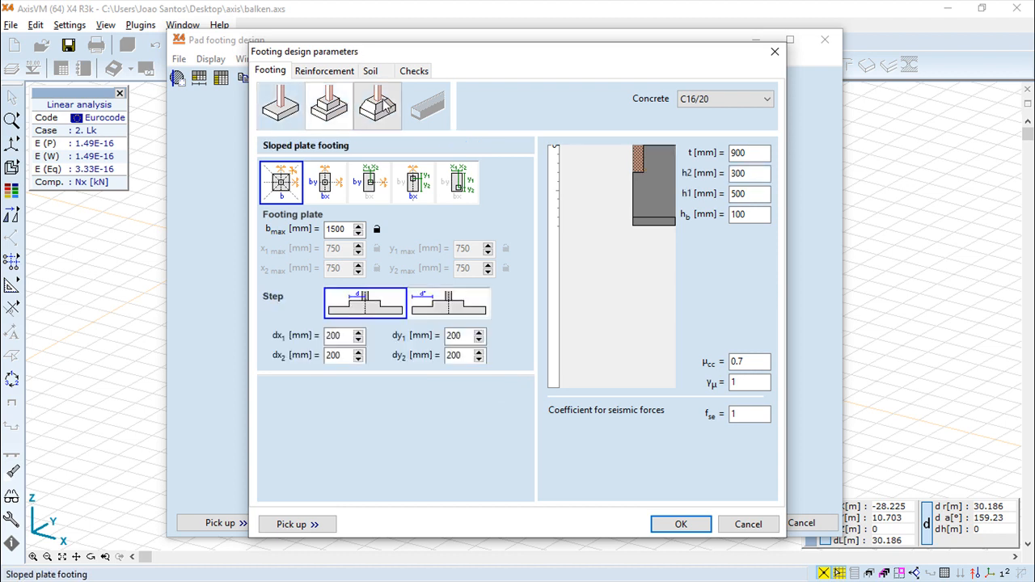
click(327, 185)
click(376, 183)
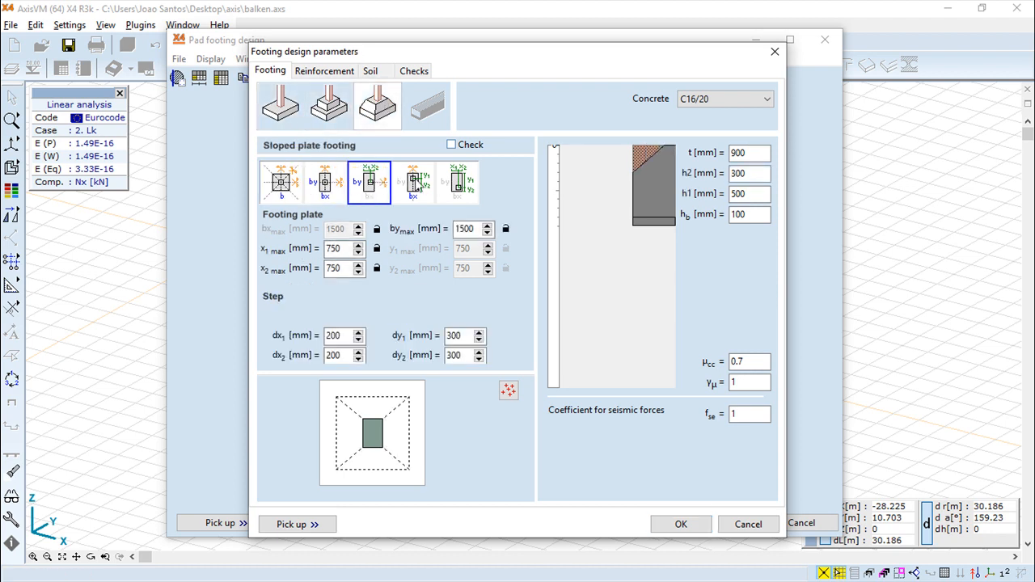
click(414, 183)
click(457, 183)
click(451, 146)
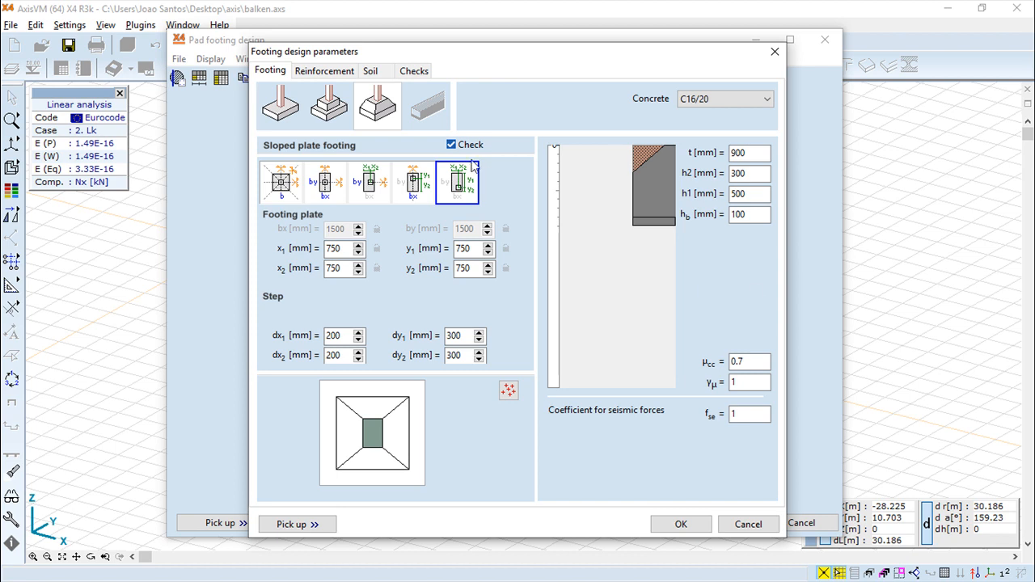
View the footing reinforcement parameters and load the loose, dry sand CSL from the database as the soil.
click(332, 72)
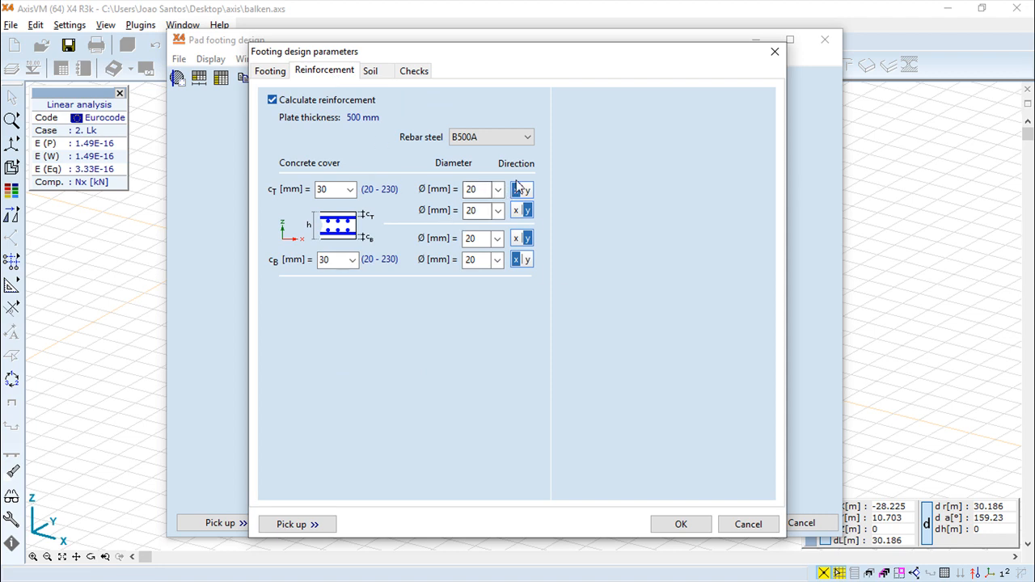
click(372, 71)
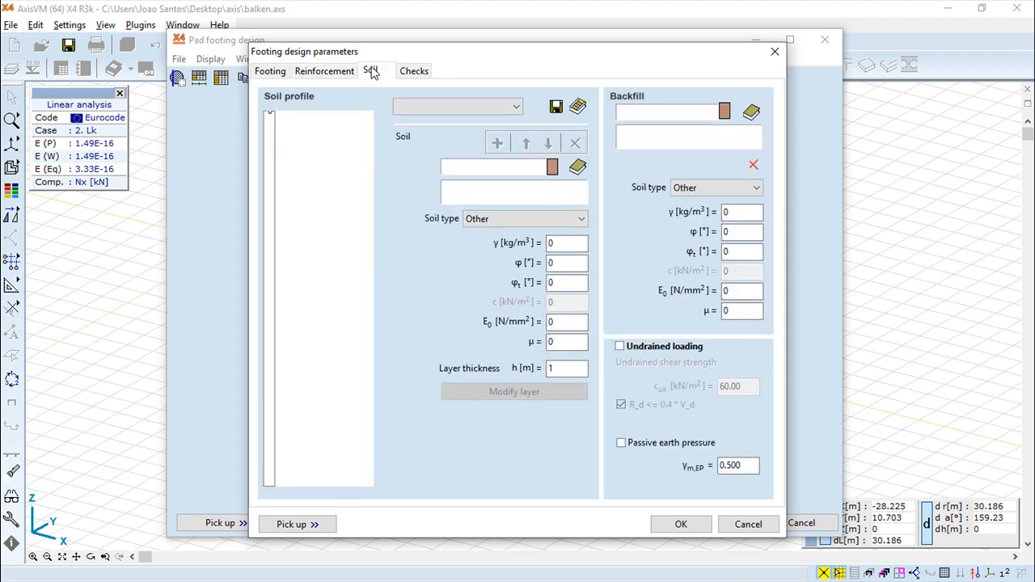
click(578, 167)
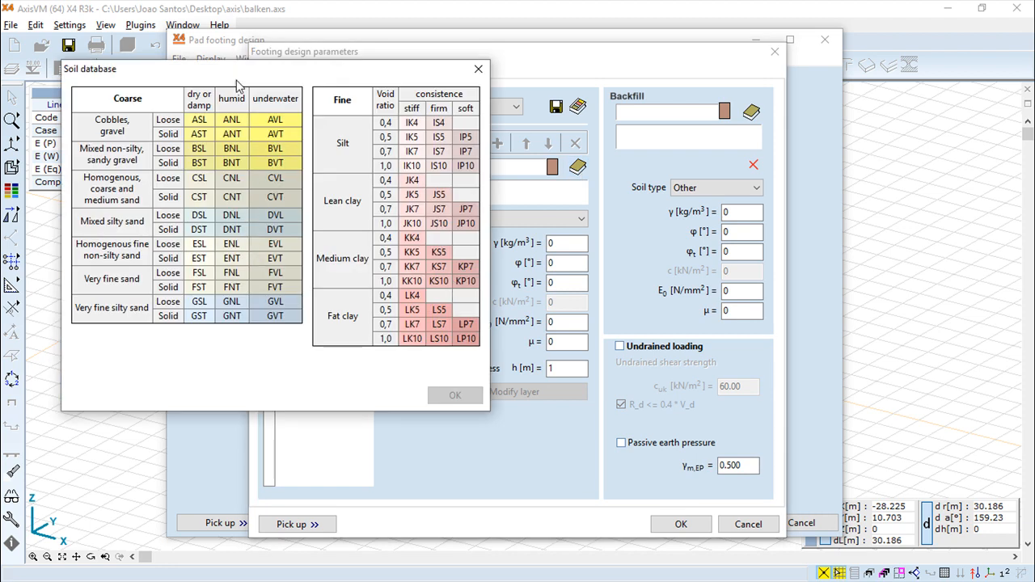
click(199, 178)
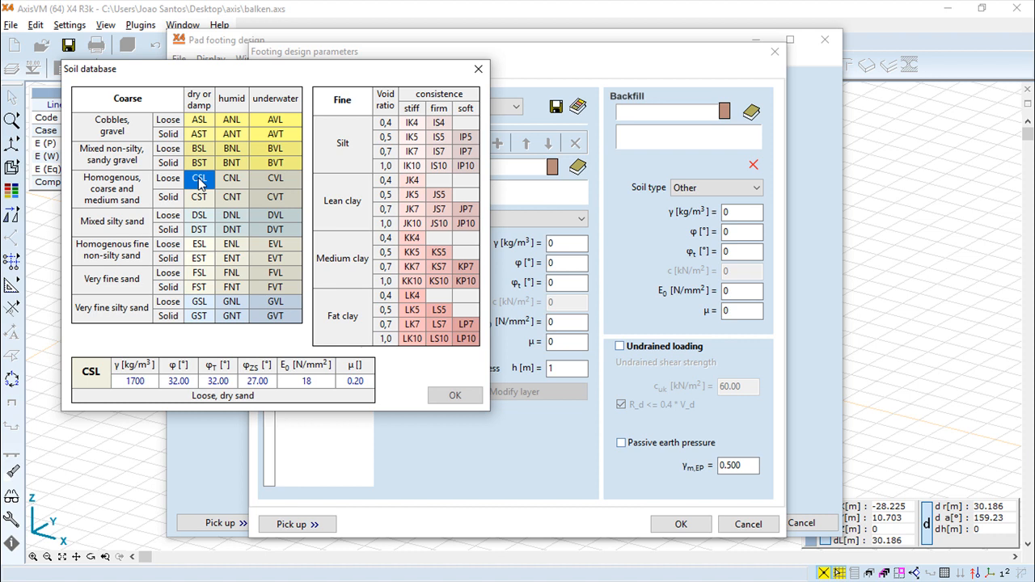
click(452, 396)
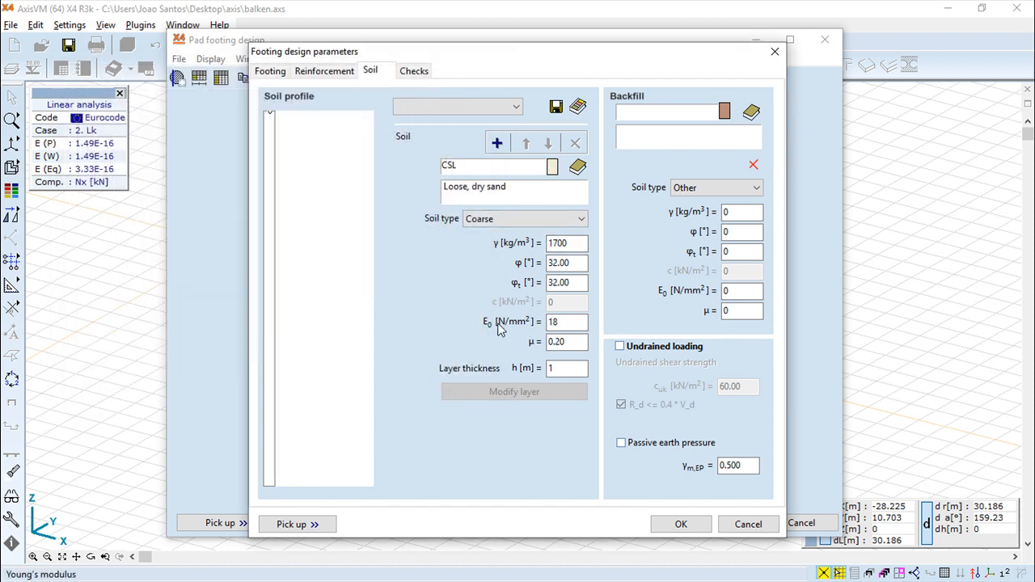
Load the loose, humid gravel ANL from the soil database as the backfill and enable undrained loading.
click(751, 113)
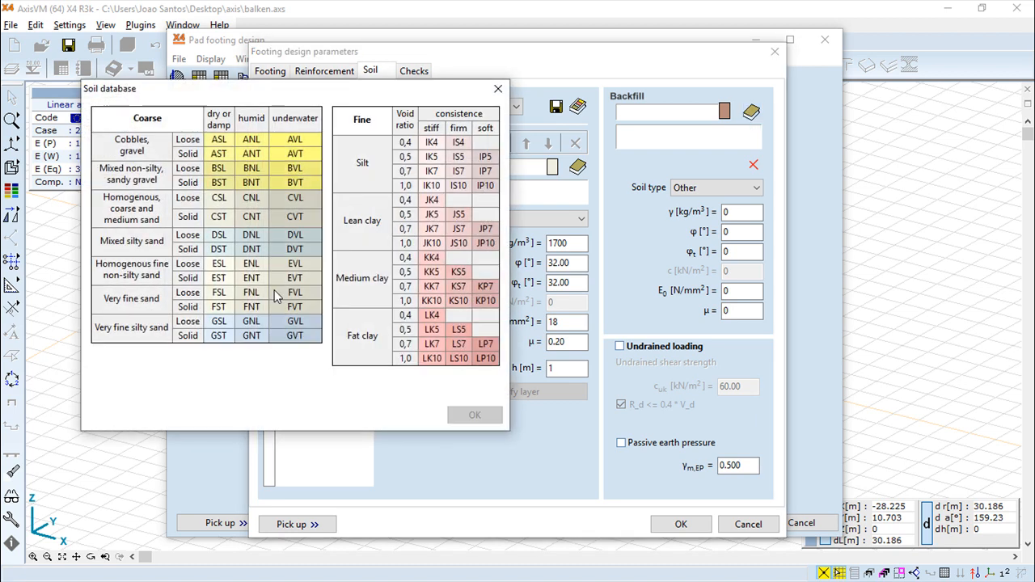
click(250, 140)
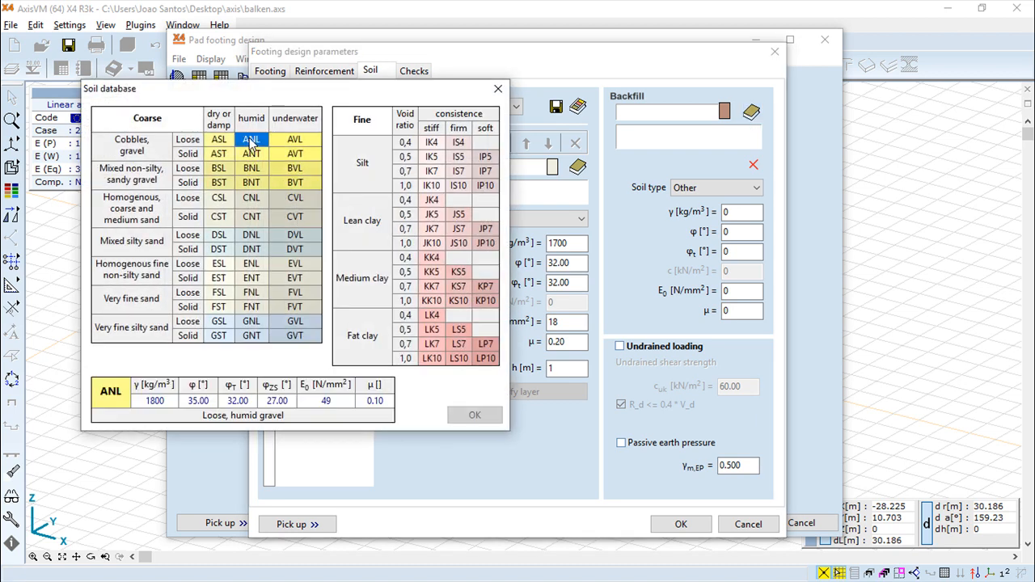
click(474, 414)
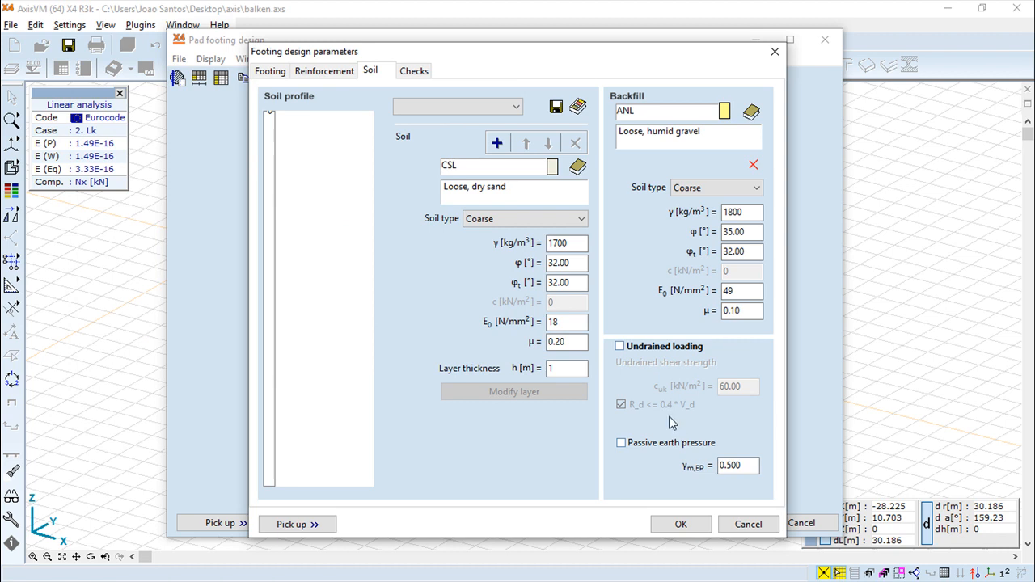
click(621, 347)
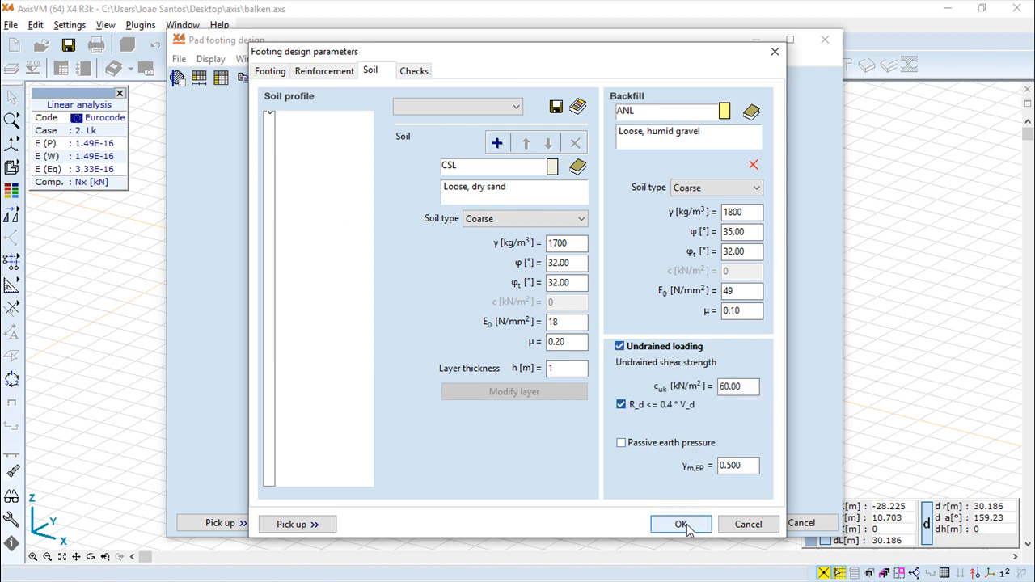
Review the footing check limits and try the Fine soil type for the loose, dry sand.
click(411, 73)
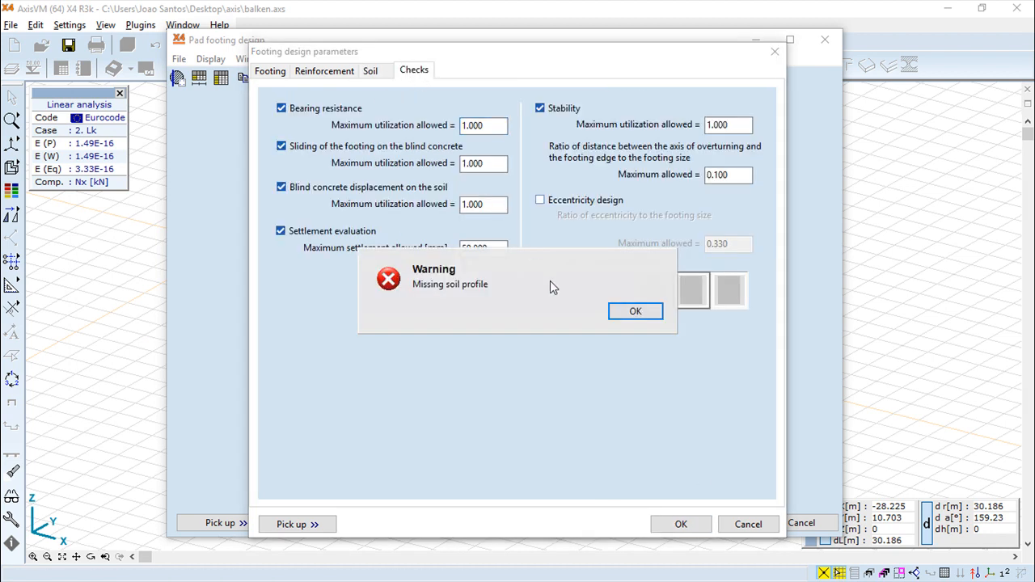
click(619, 313)
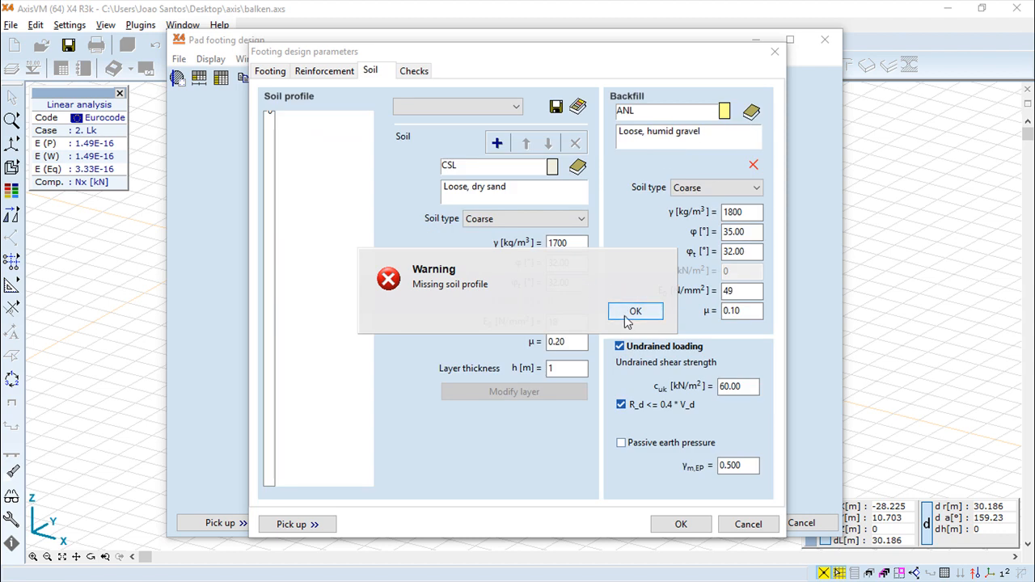
click(631, 316)
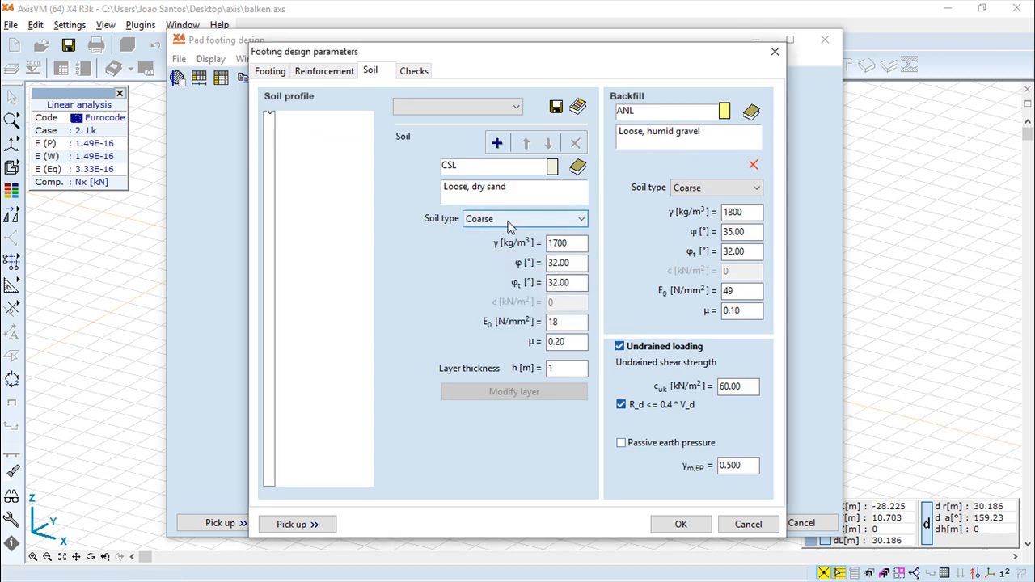
click(581, 219)
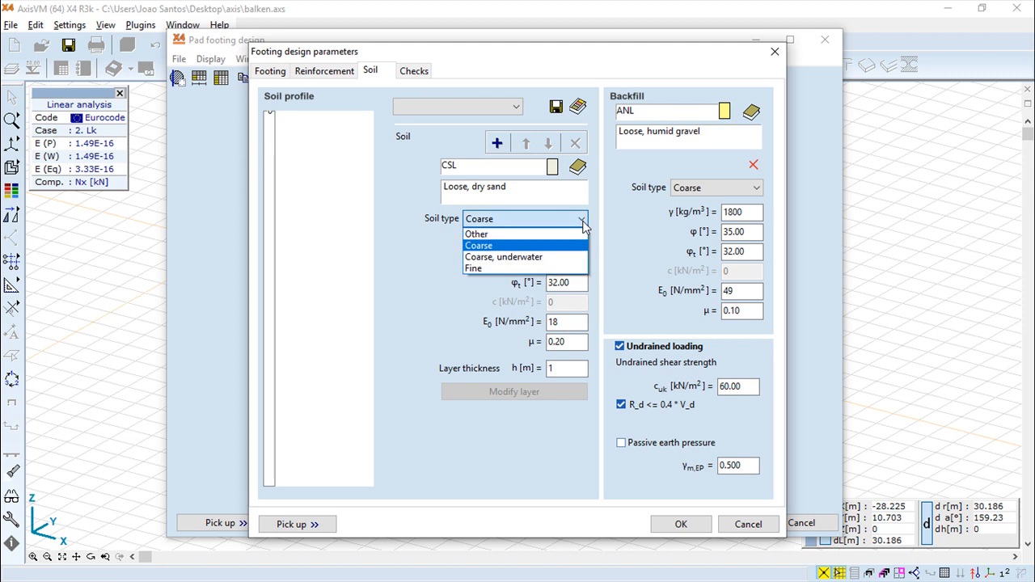
click(478, 267)
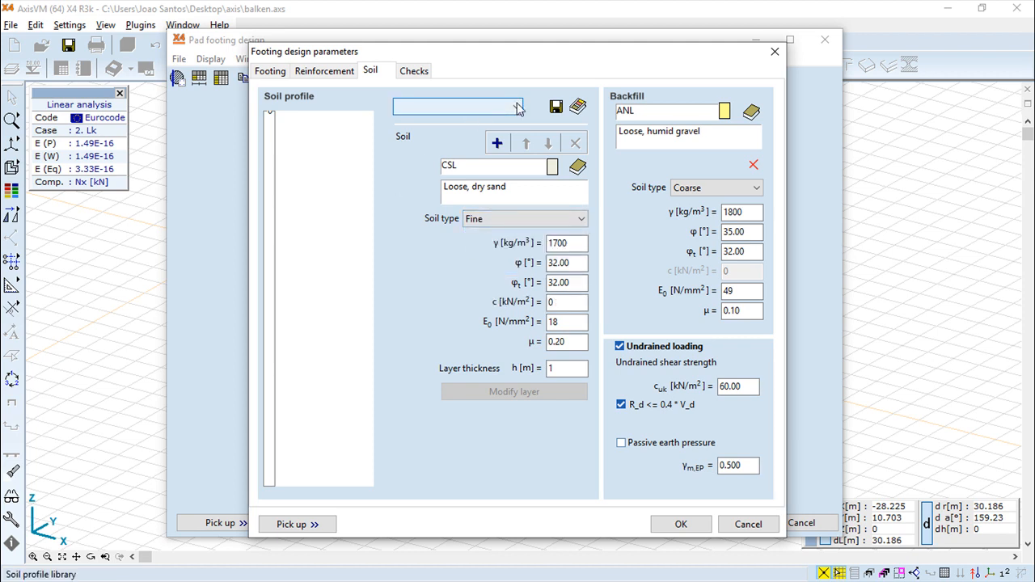
Load the Soil1 profile from the soil profile library and accept the footing design parameters.
click(577, 108)
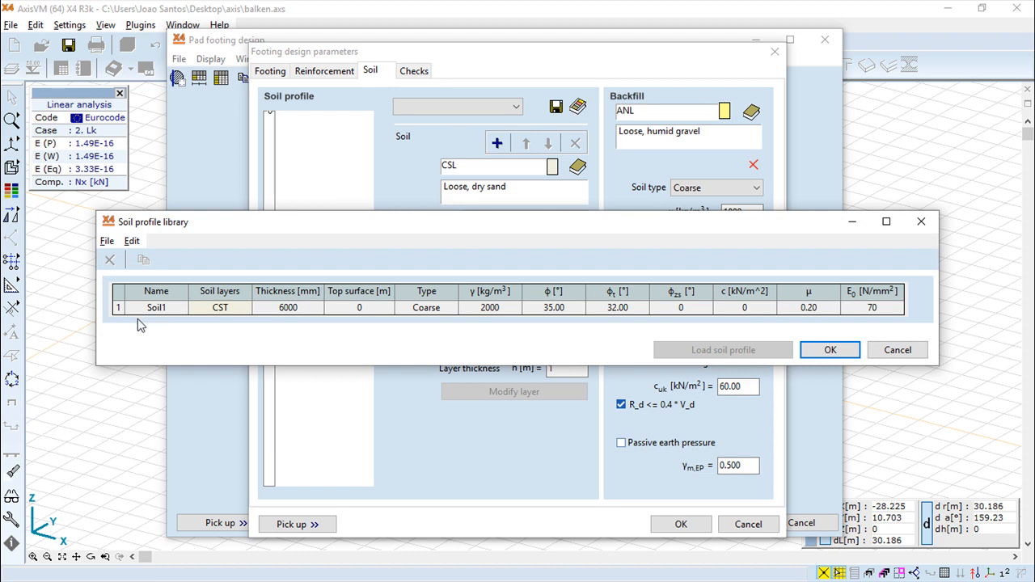
click(165, 311)
double_click(164, 312)
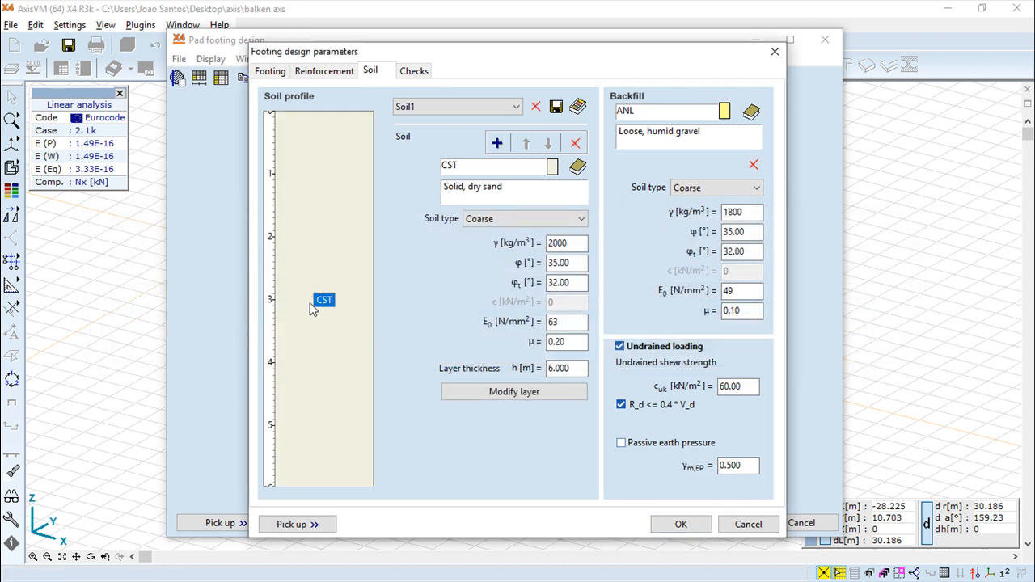
click(681, 525)
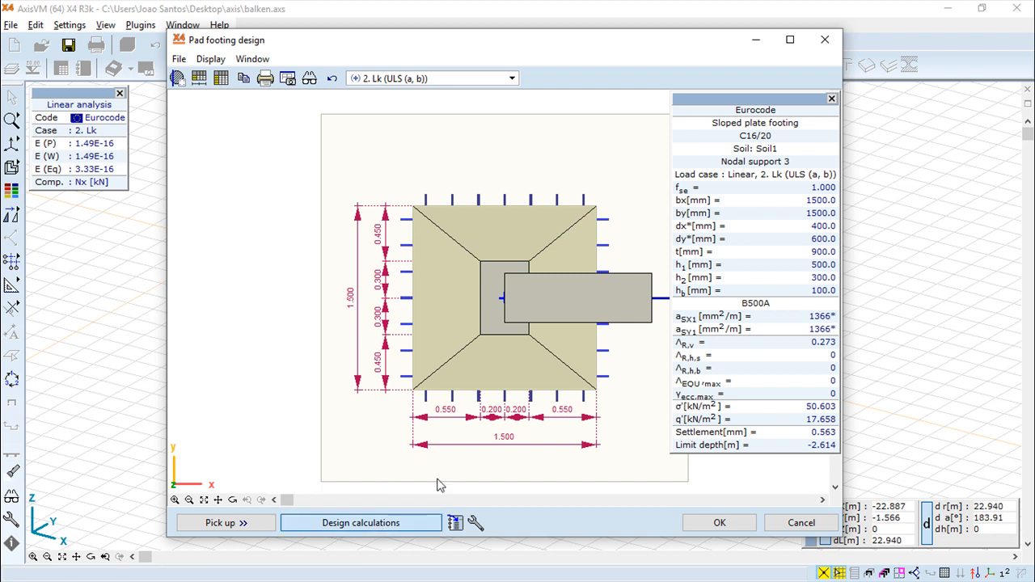
Examine the pad footing design calculations, from the soil parameters and bearing resistance through the stability check to the settlement diagram.
click(361, 523)
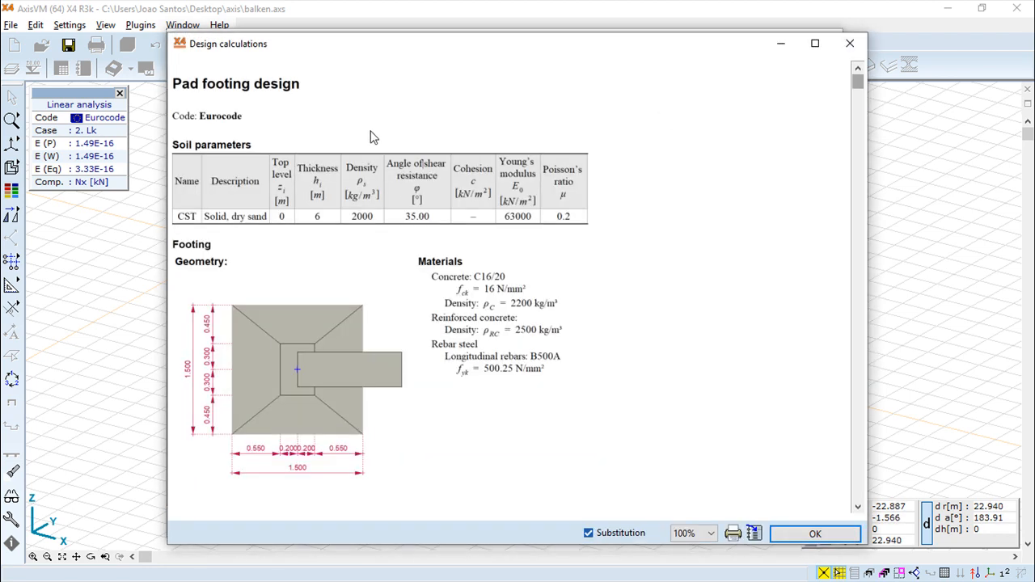
scroll(682, 241, down, 8)
scroll(682, 240, down, 10)
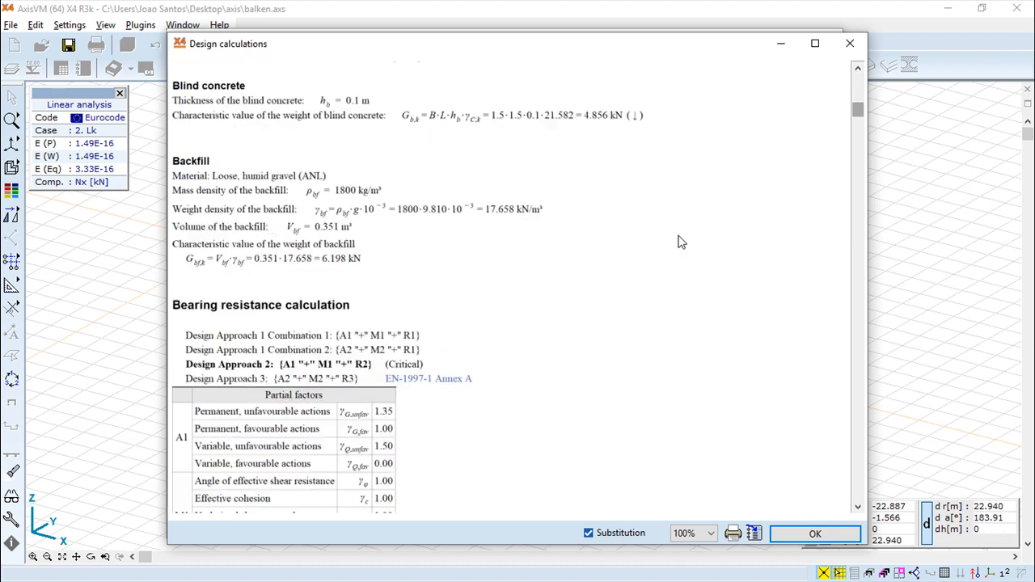
scroll(681, 240, down, 12)
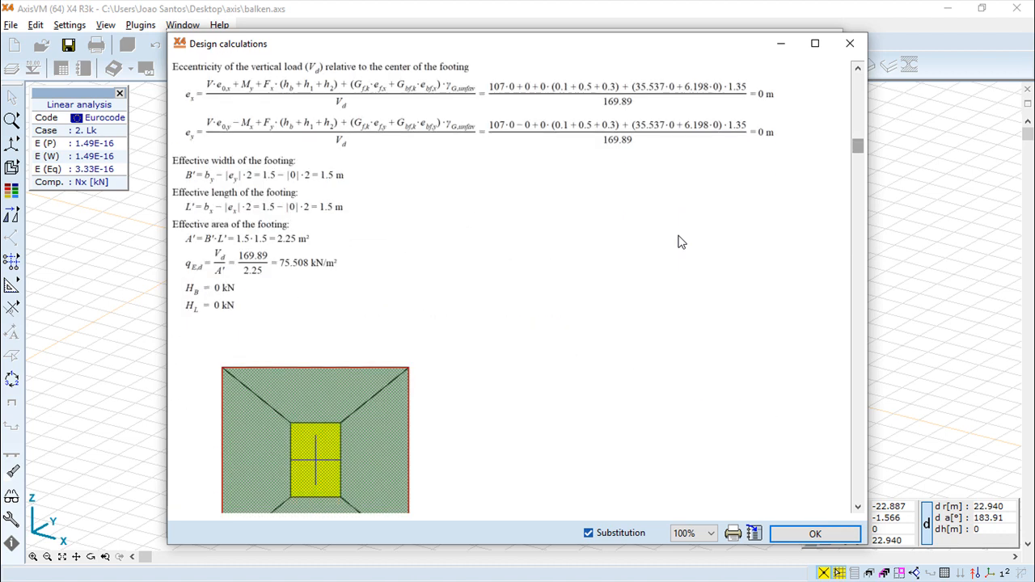
scroll(681, 240, down, 5)
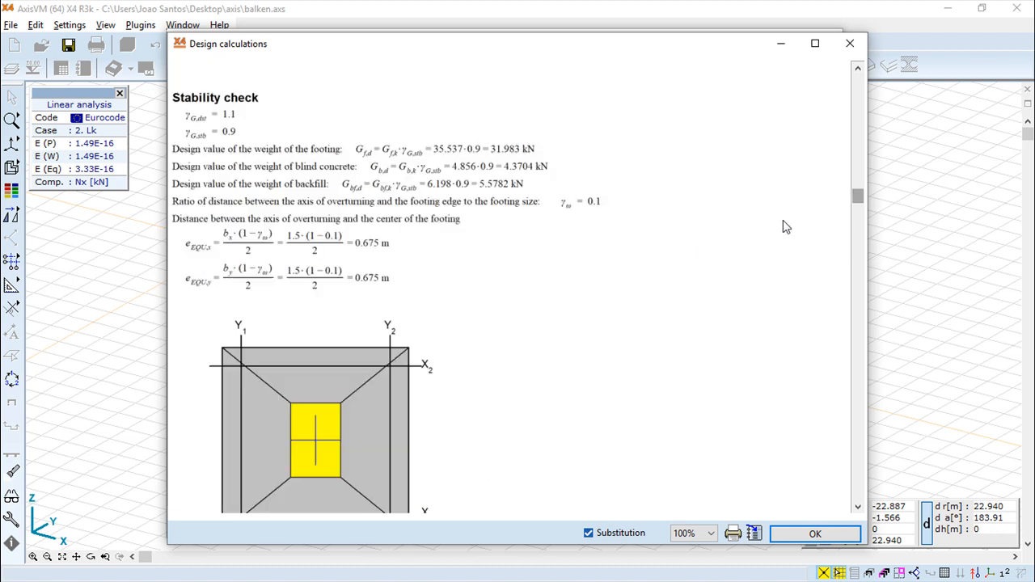
mouse_move(857, 197)
mouse_down()
mouse_move(828, 423)
mouse_move(836, 504)
mouse_up()
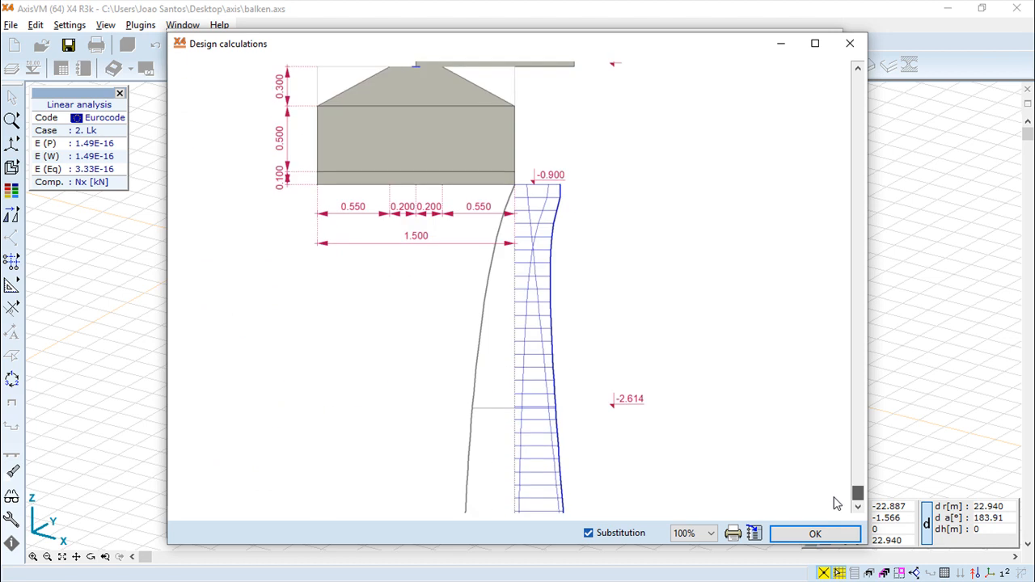
click(832, 540)
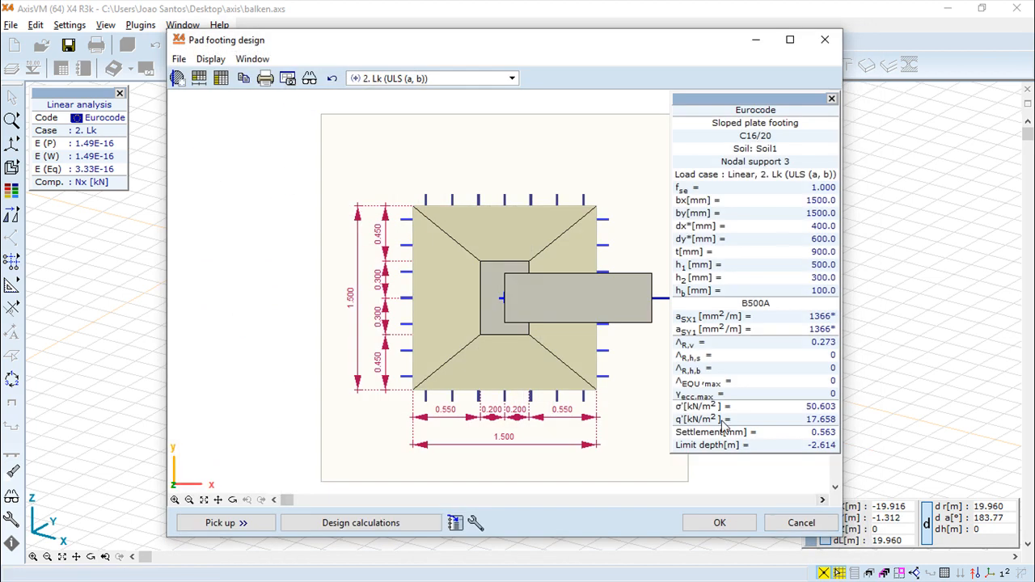
Check the unit and precision settings of the design calculations and accept the pad footing design.
click(475, 524)
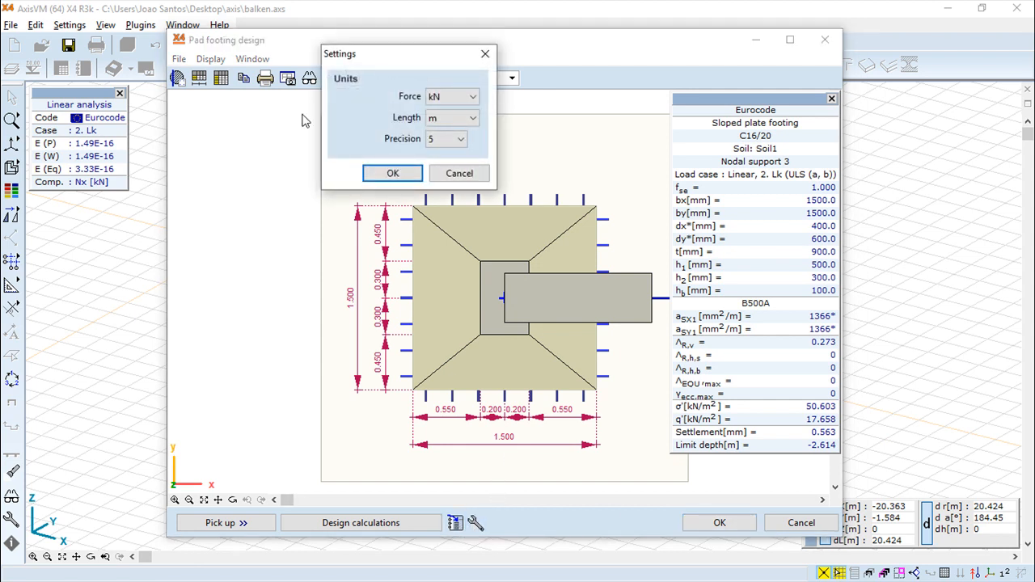
click(485, 54)
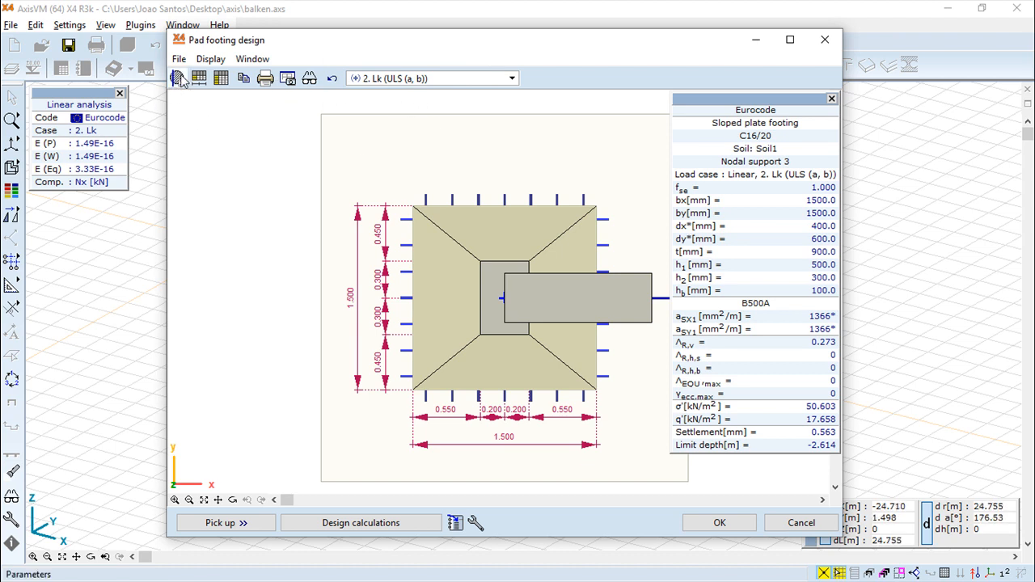
click(718, 523)
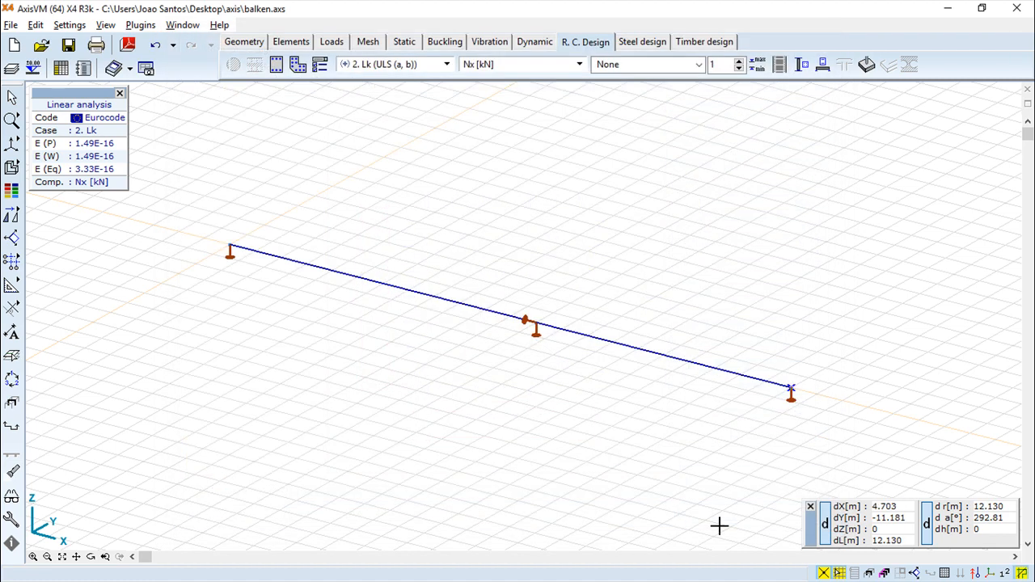